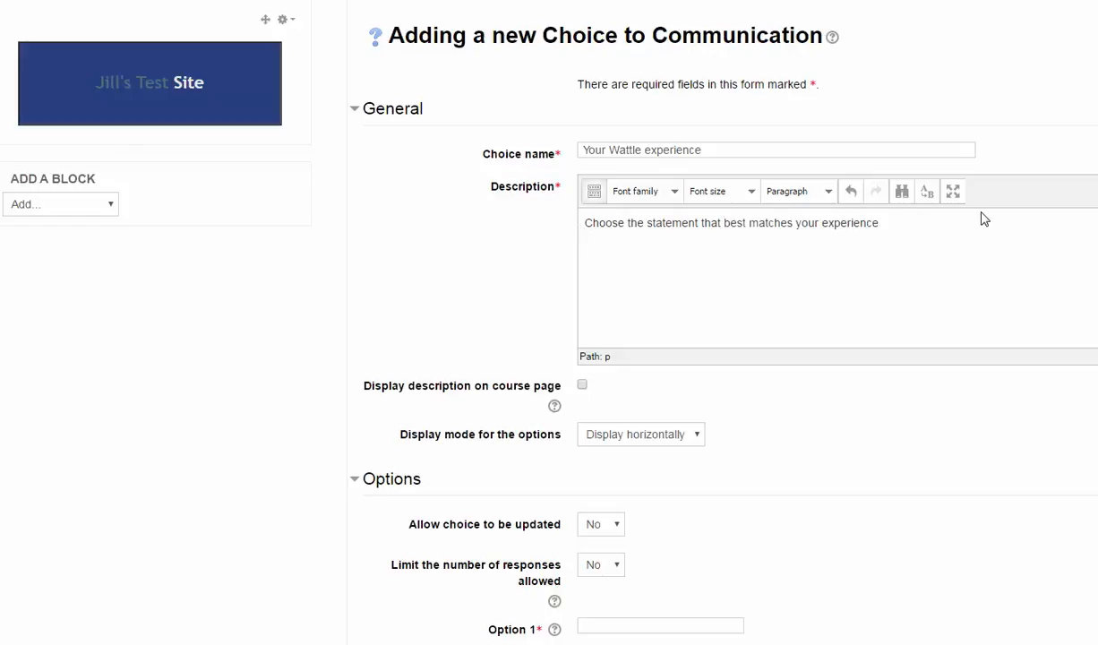
# Set the display mode for the choice options to "Display vertically".
pyautogui.scroll(-2, 755, 339)
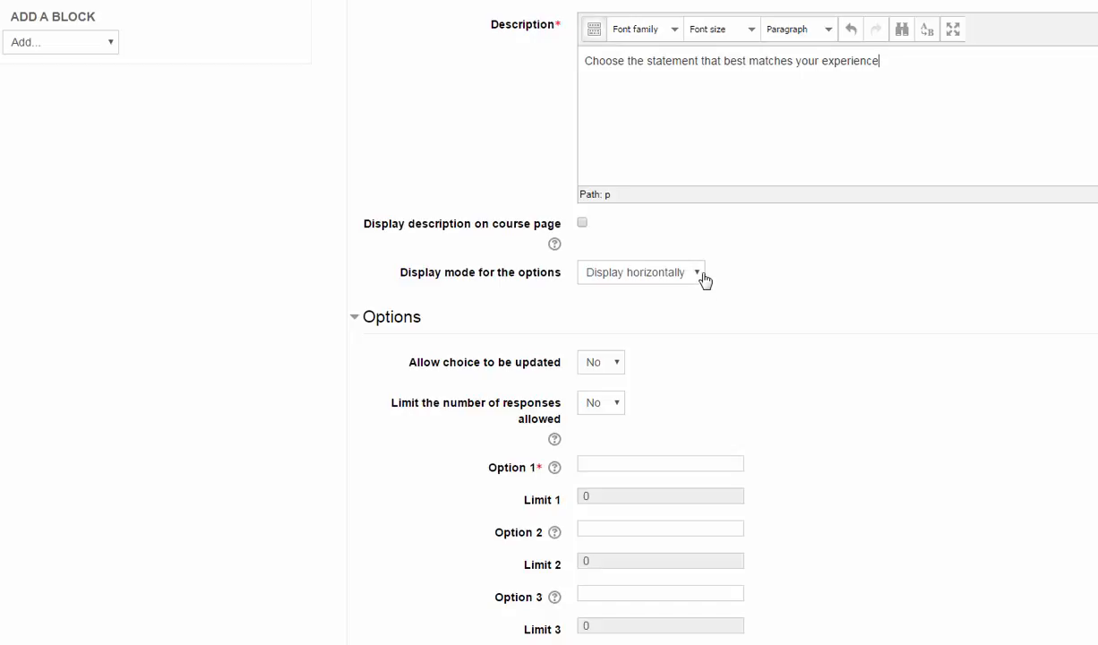
pyautogui.click(702, 276)
pyautogui.click(638, 308)
pyautogui.click(721, 296)
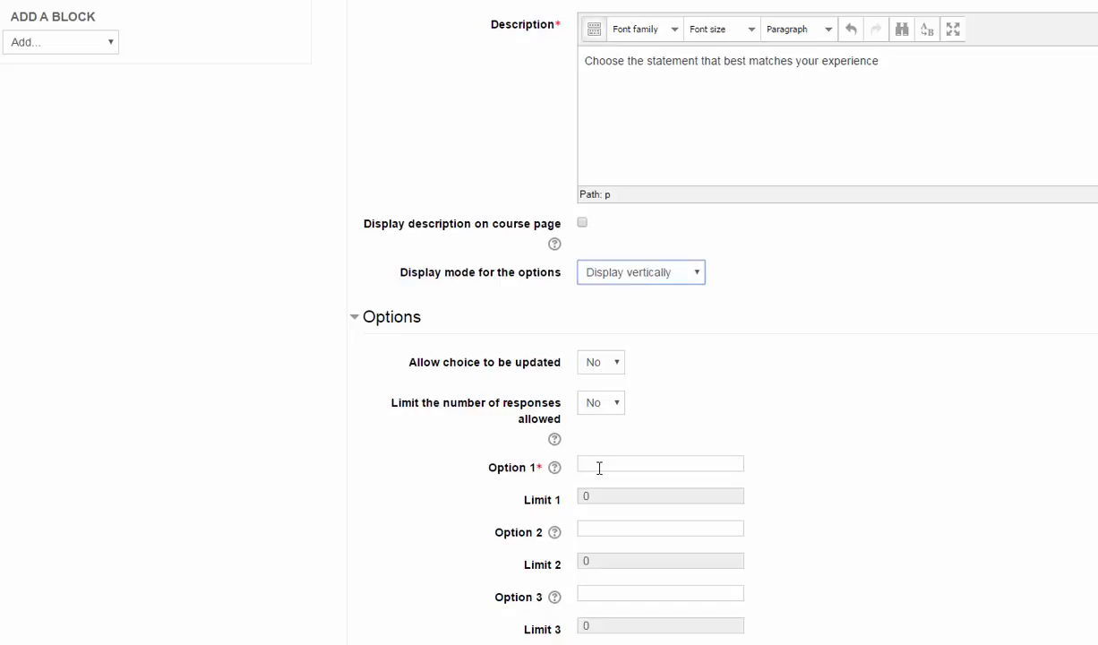
# Enter "I am new to Wattle and no nothing or very little about the activities" as Option 1.
pyautogui.click(618, 458)
pyautogui.write('I a')
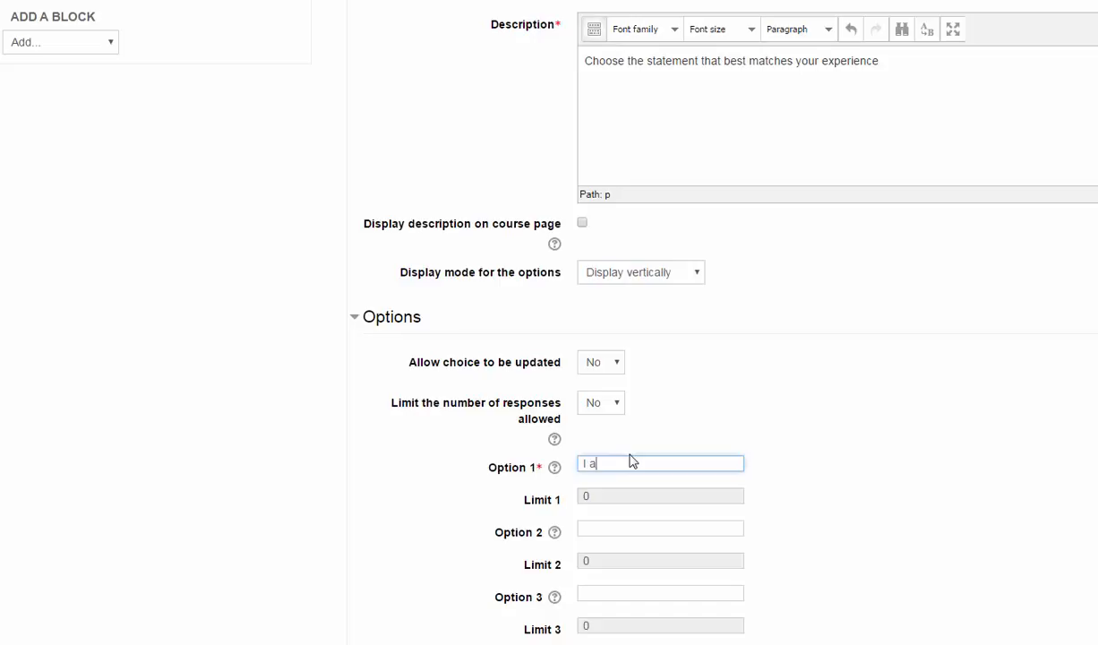
pyautogui.write('m new to Wattle and the abo')
pyautogui.write('ut the')
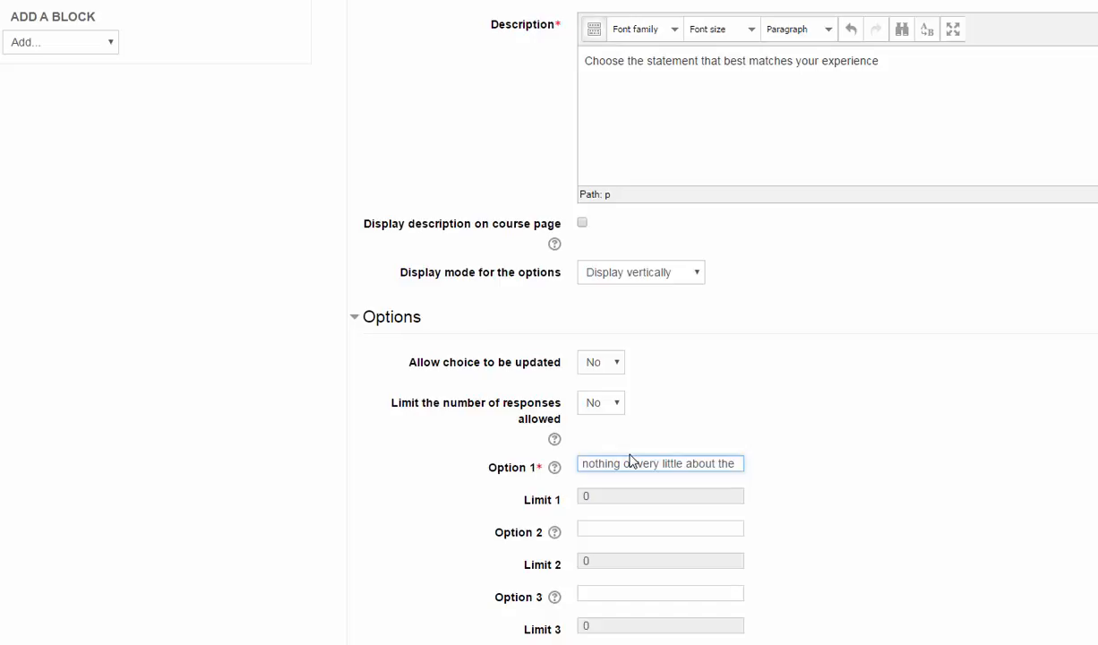
pyautogui.write(' activities')
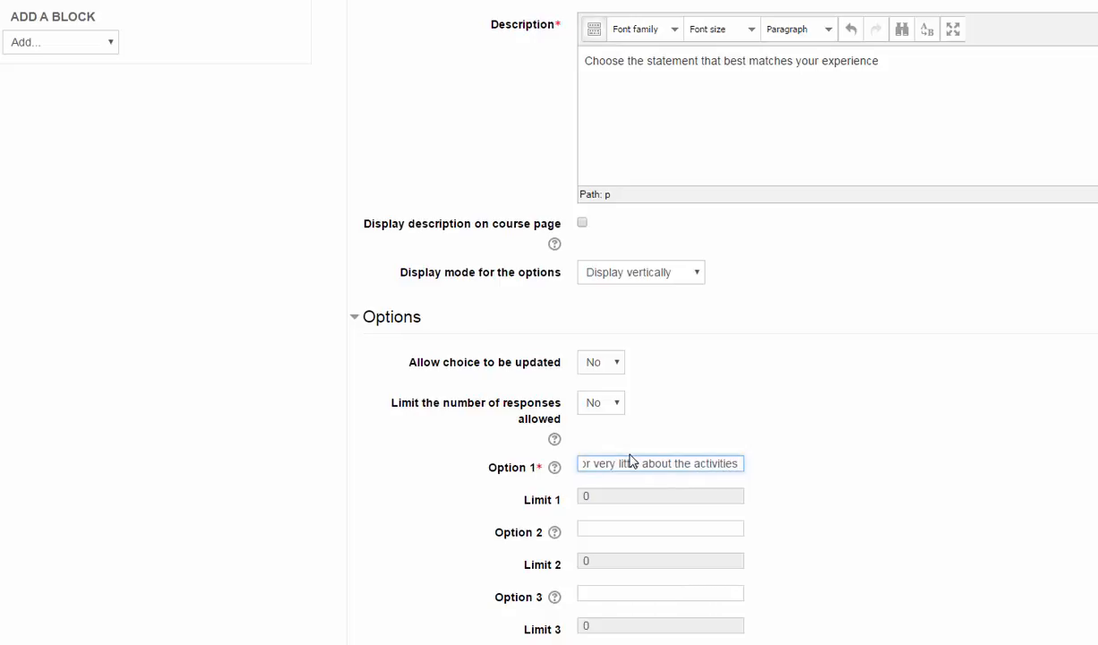
# Fill in Option 2 with the statement "I have had a little experience with Wattle but I would like to learn more" about specific activities.
pyautogui.click(590, 527)
pyautogui.write('I have')
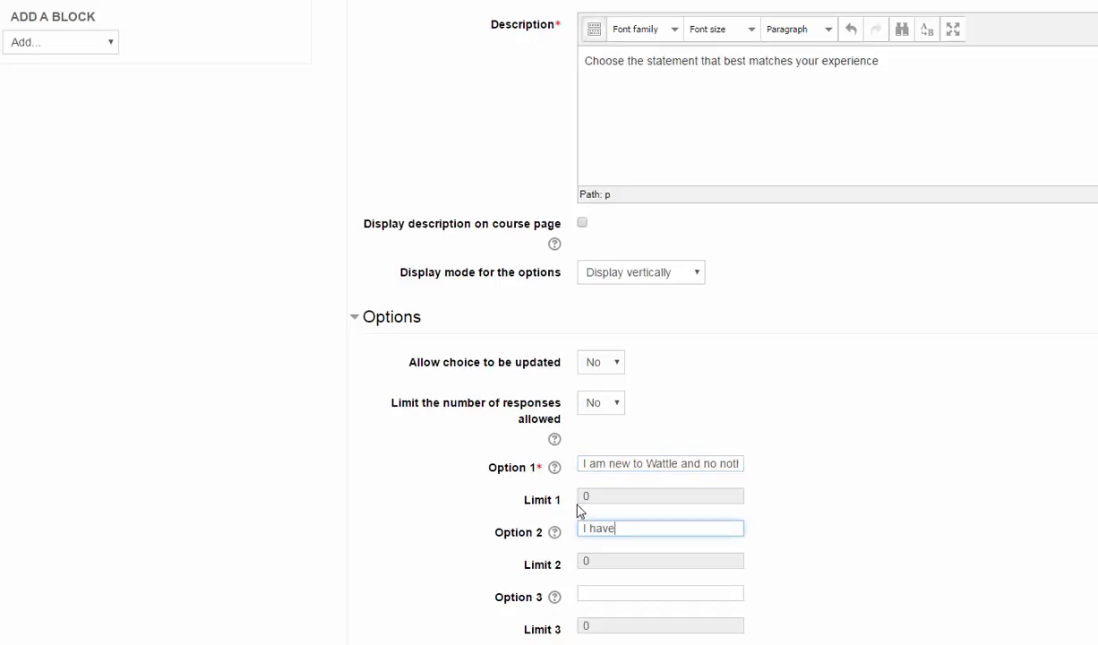
pyautogui.write(' had a little experience with W')
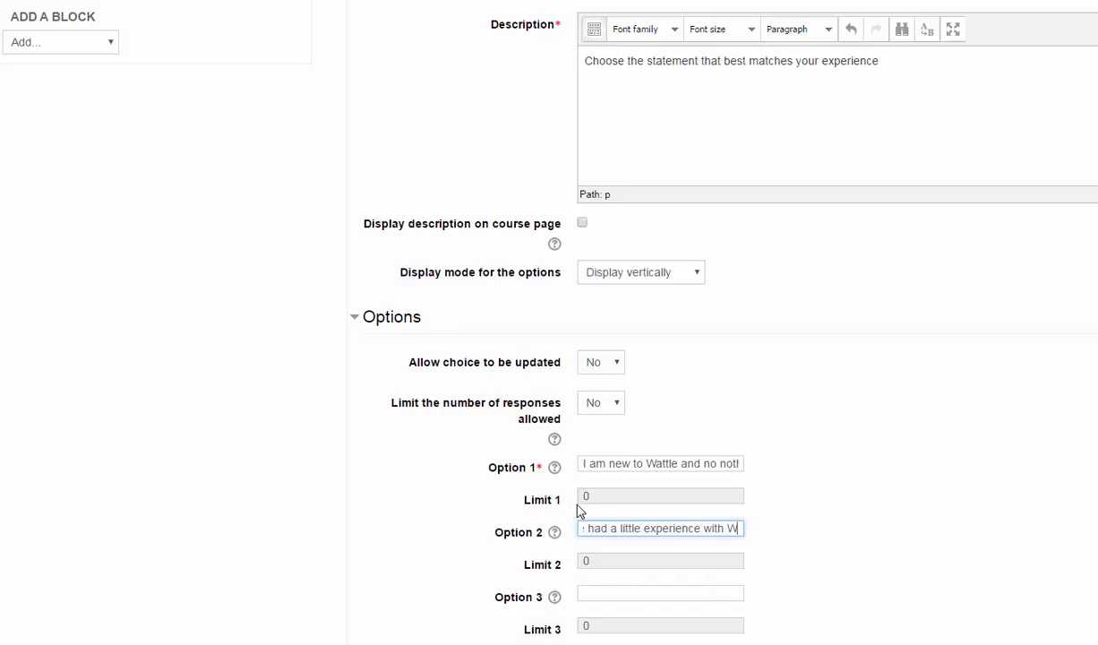
pyautogui.write('attle but I w')
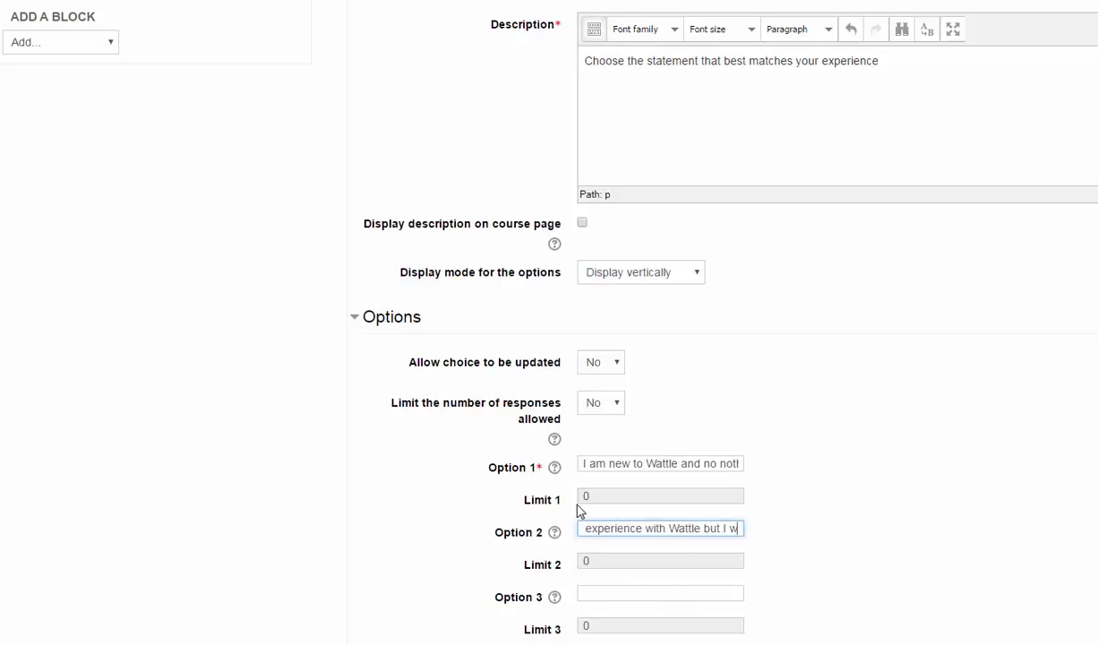
pyautogui.write('ould like to learn')
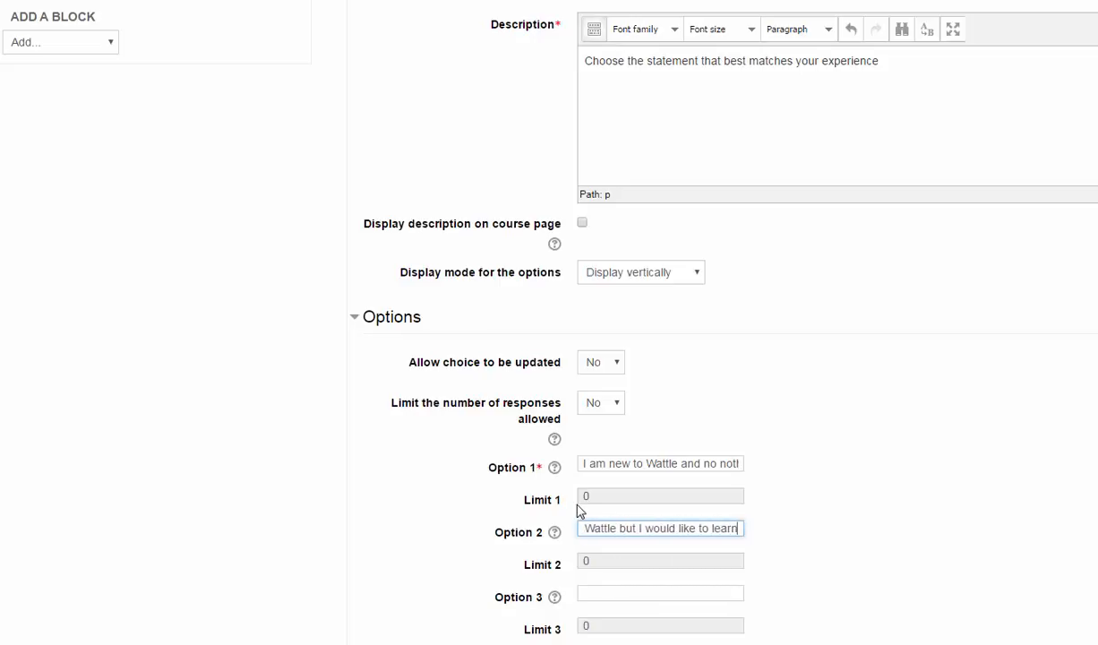
pyautogui.write(' more about specific act')
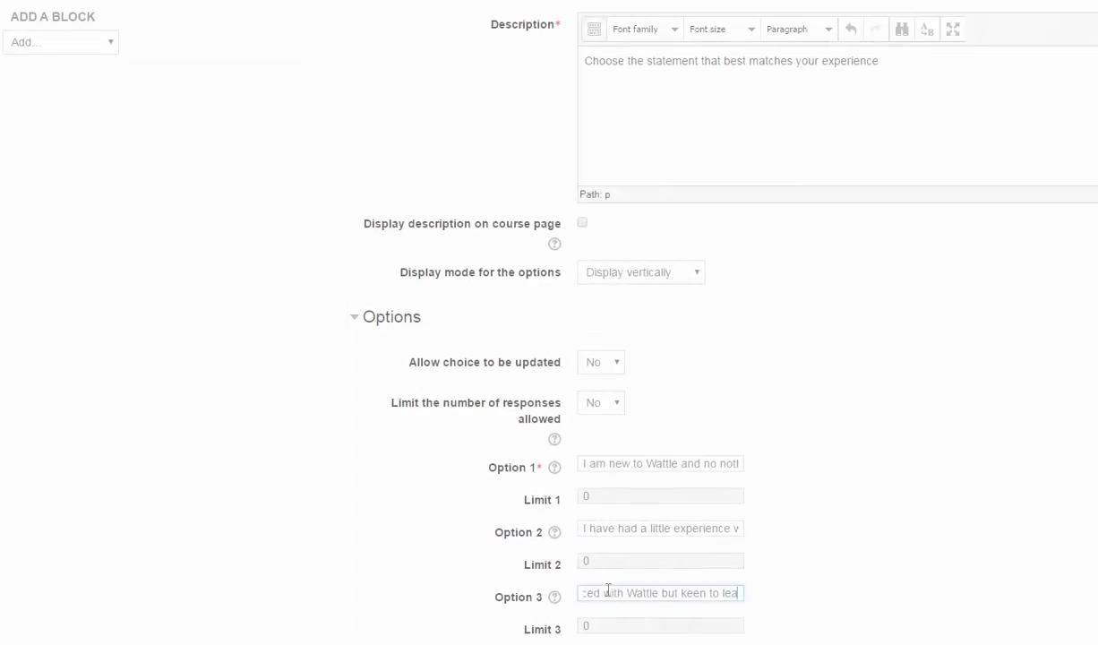
# Enter "I am very experienced with Wattle but keen to learn more" as Option 3.
pyautogui.write('rn more')
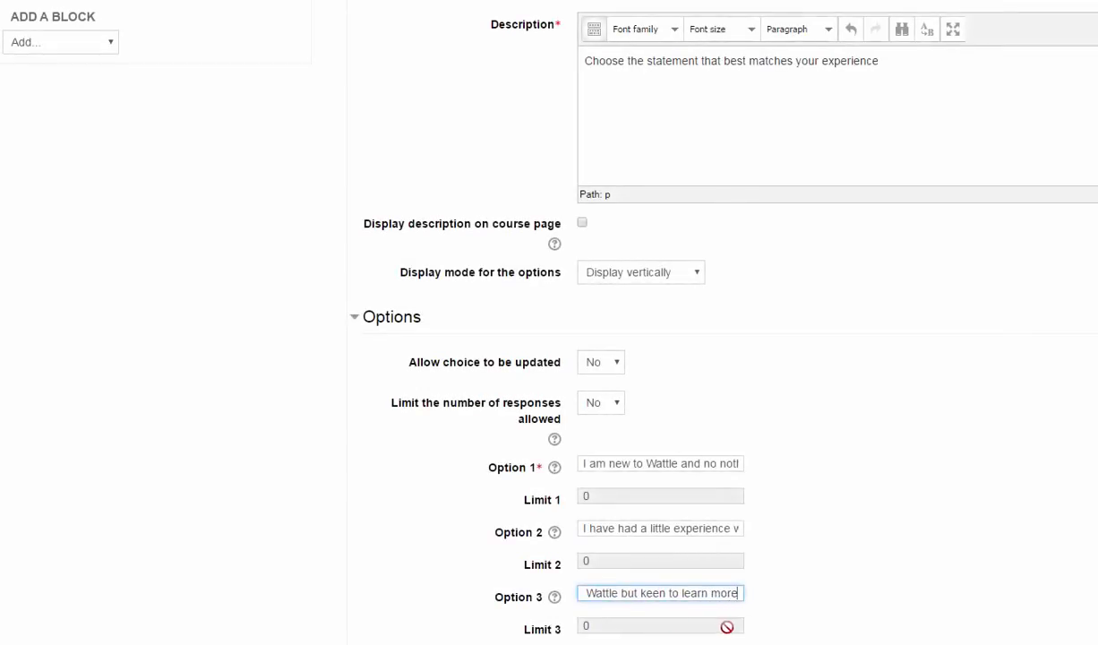
# Expand the Availability section to examine the settings that restrict answering to a time period.
pyautogui.scroll(-3, 725, 622)
pyautogui.scroll(-2, 784, 577)
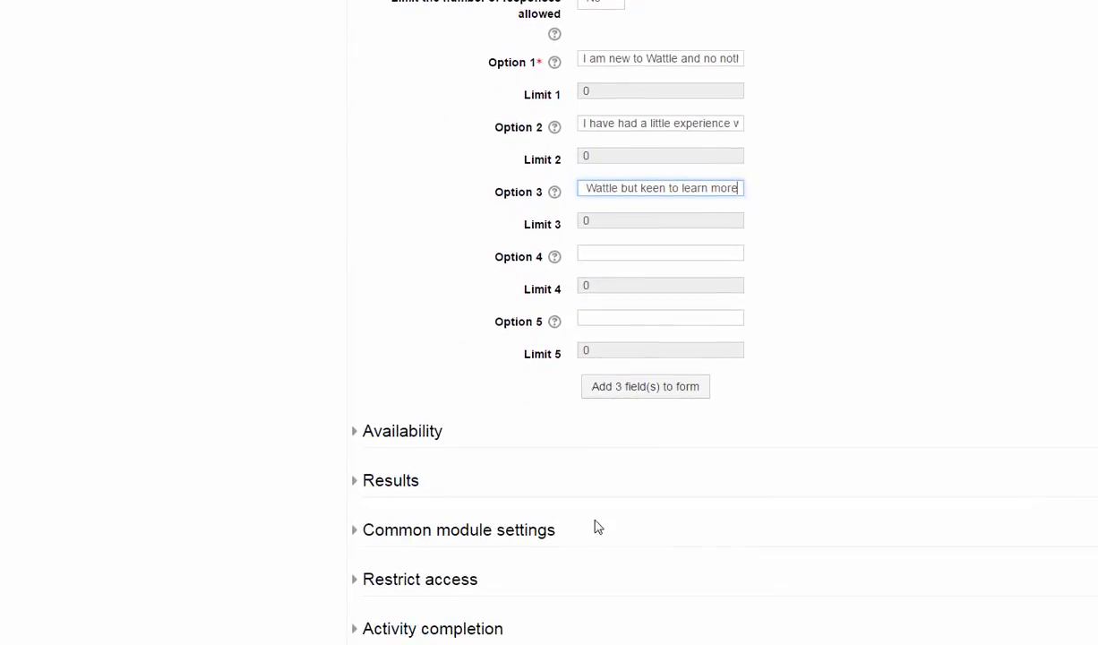
pyautogui.click(354, 432)
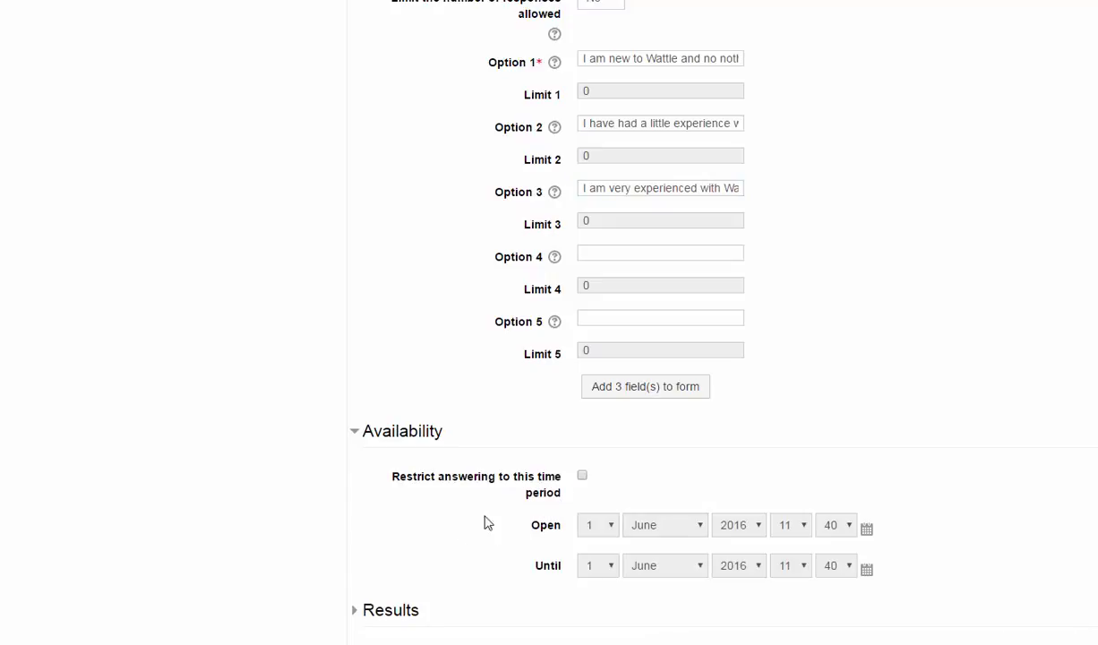
# In the Results section, set publishing to "Always show results to students" and privacy to "Publish anonymous results, do not show student names".
pyautogui.scroll(-3, 432, 539)
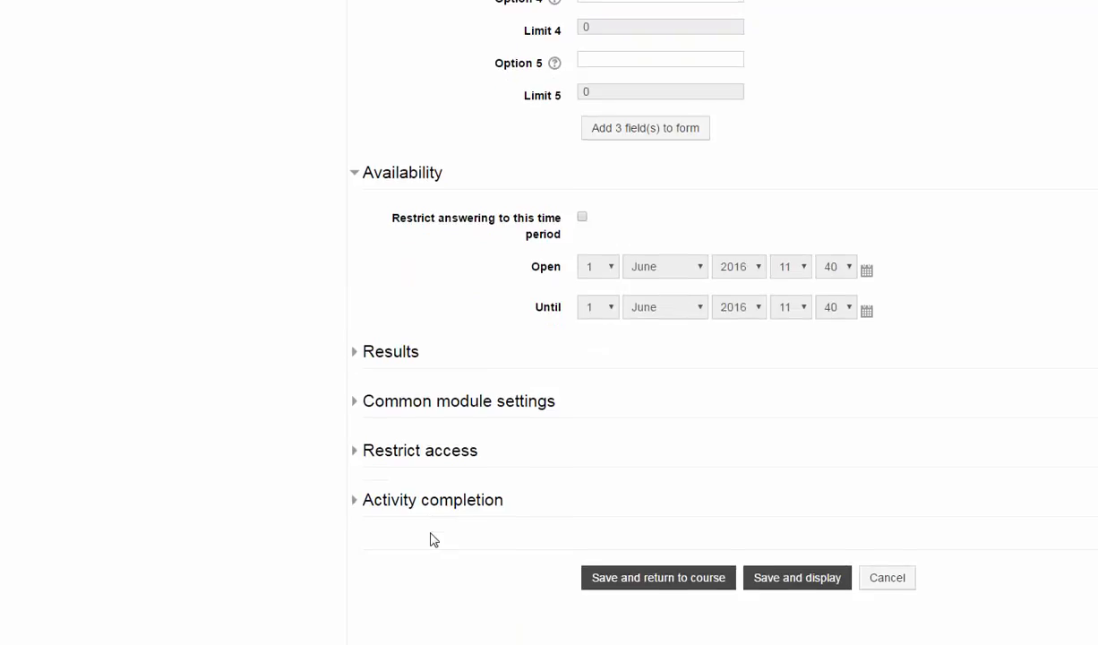
pyautogui.scroll(-1, 466, 360)
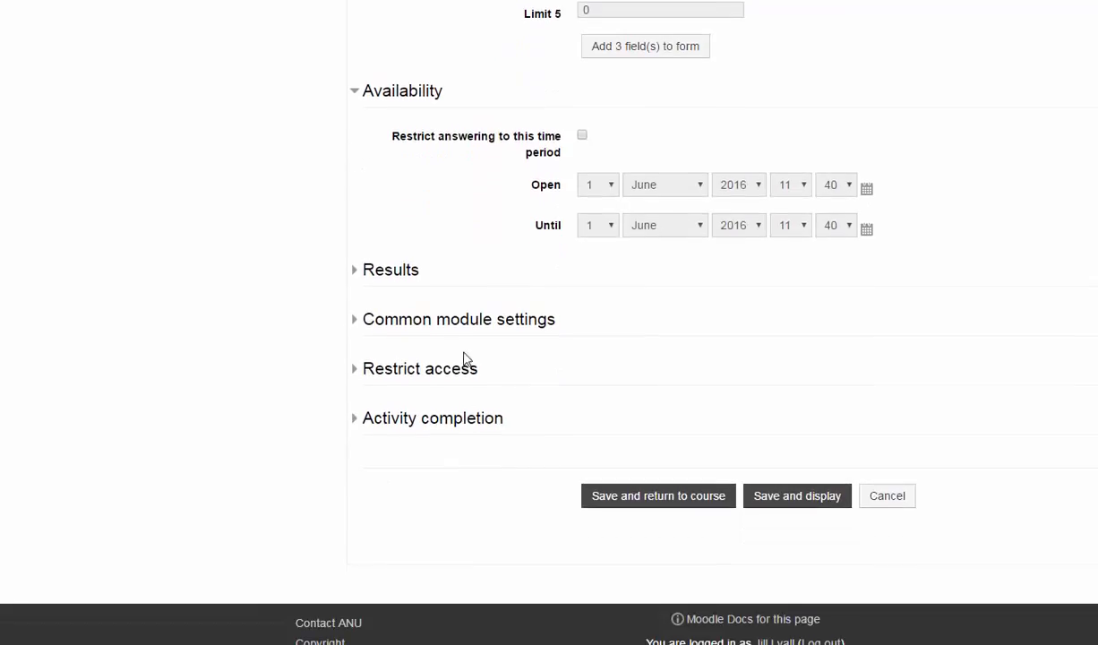
pyautogui.click(355, 272)
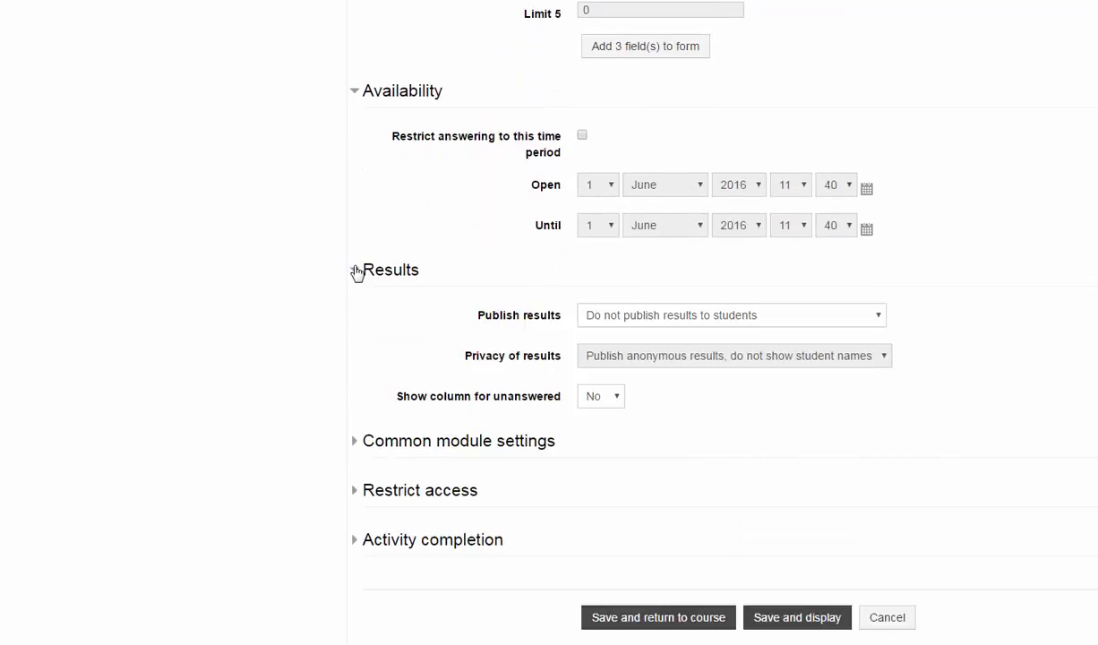
pyautogui.click(880, 319)
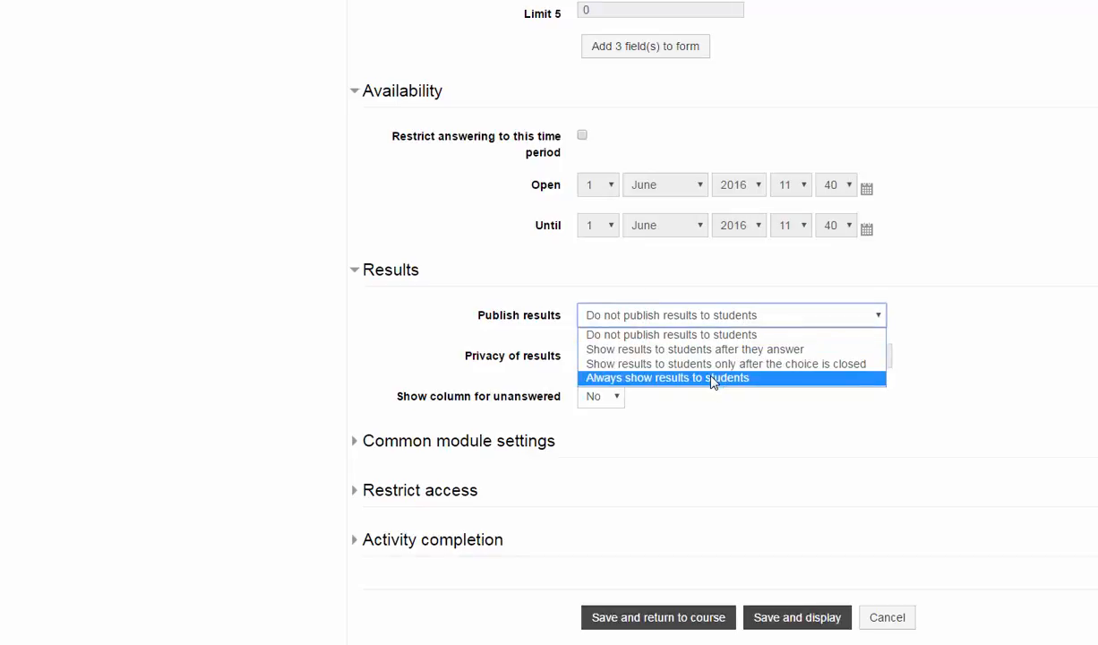
pyautogui.click(712, 378)
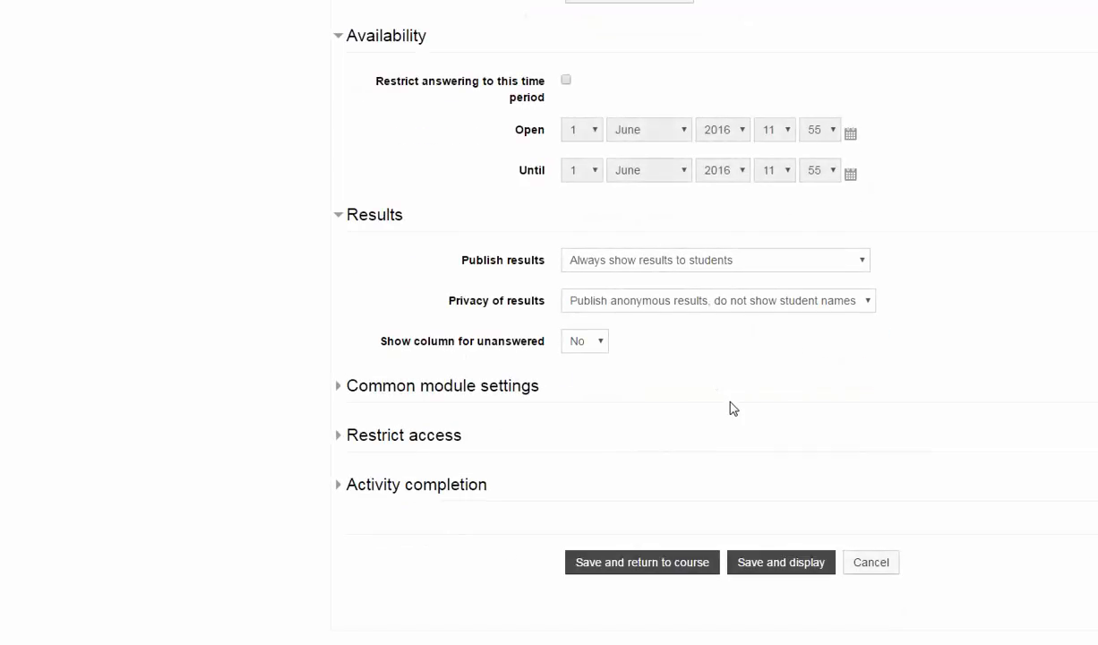
pyautogui.click(868, 304)
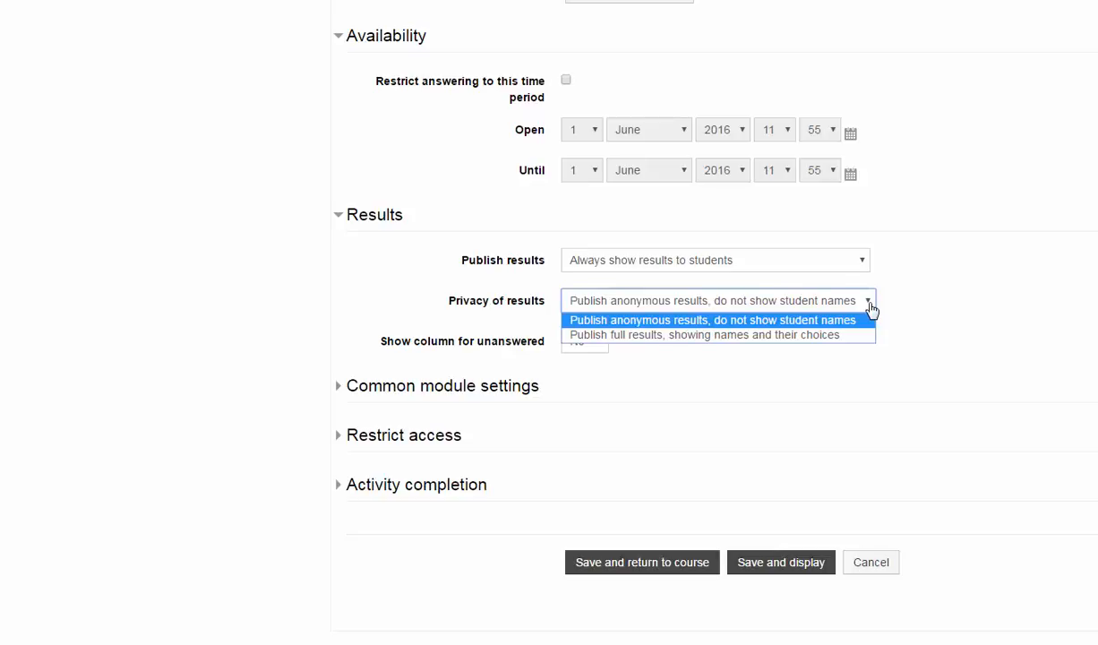
pyautogui.click(857, 323)
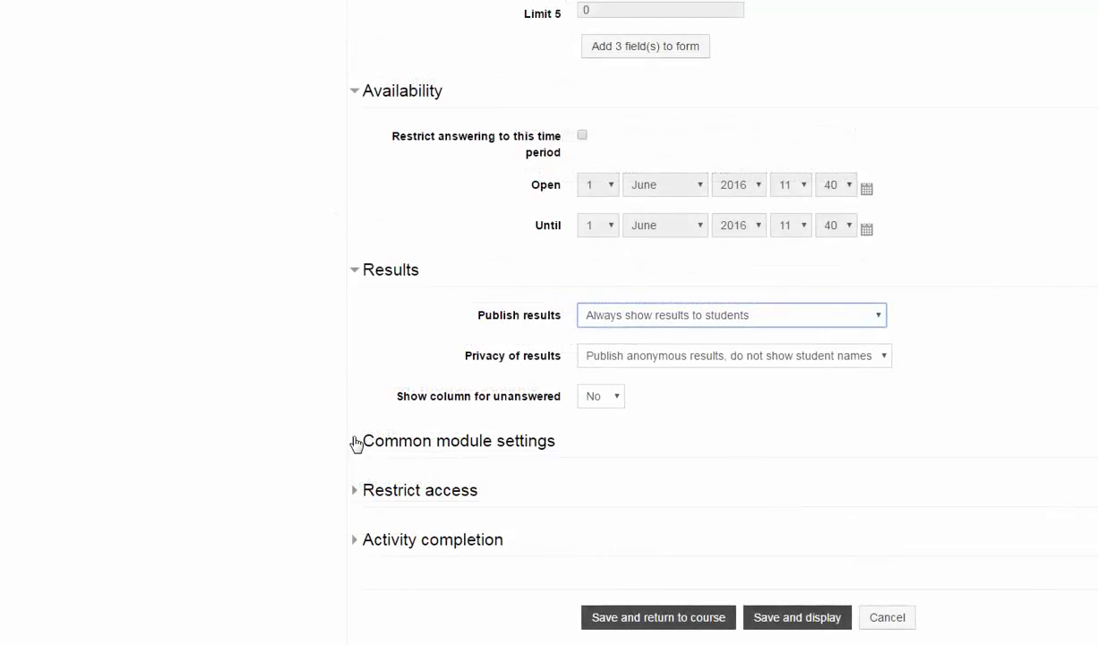
# Expand the Common module settings and Restrict access sections to review visibility, group and restriction settings.
pyautogui.click(356, 444)
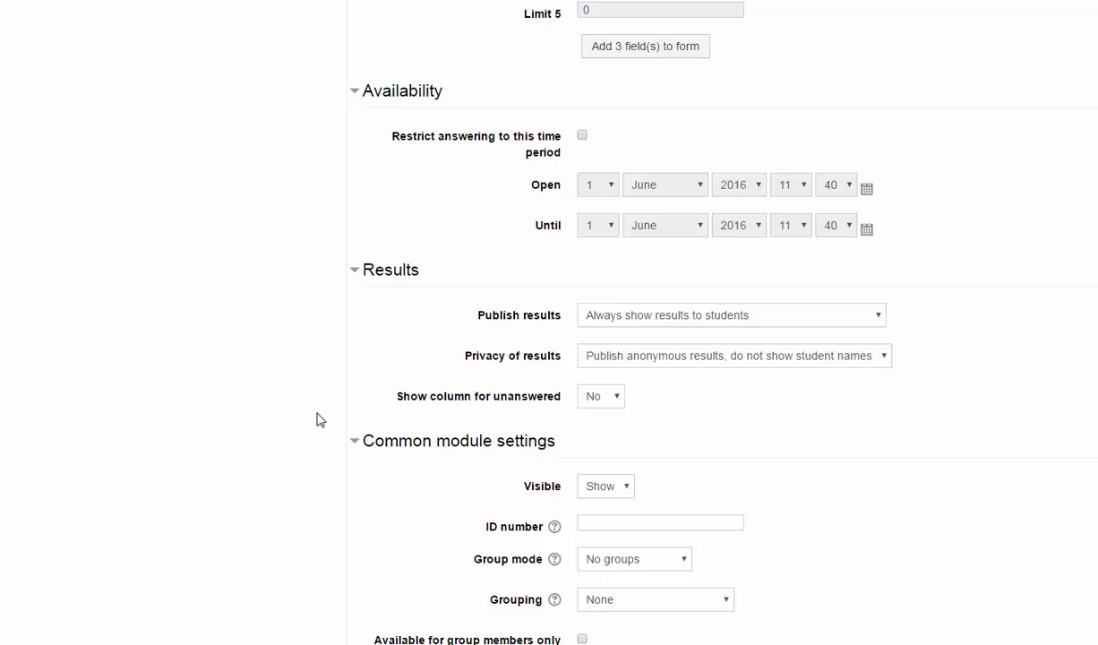
pyautogui.scroll(-3, 318, 416)
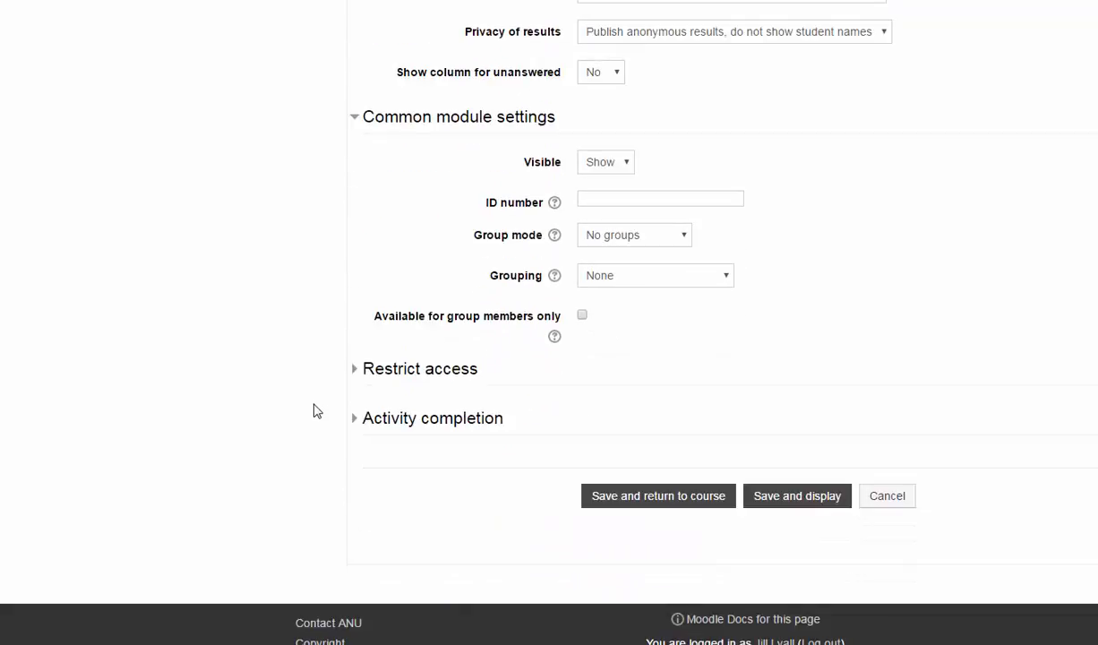
pyautogui.scroll(3, 320, 419)
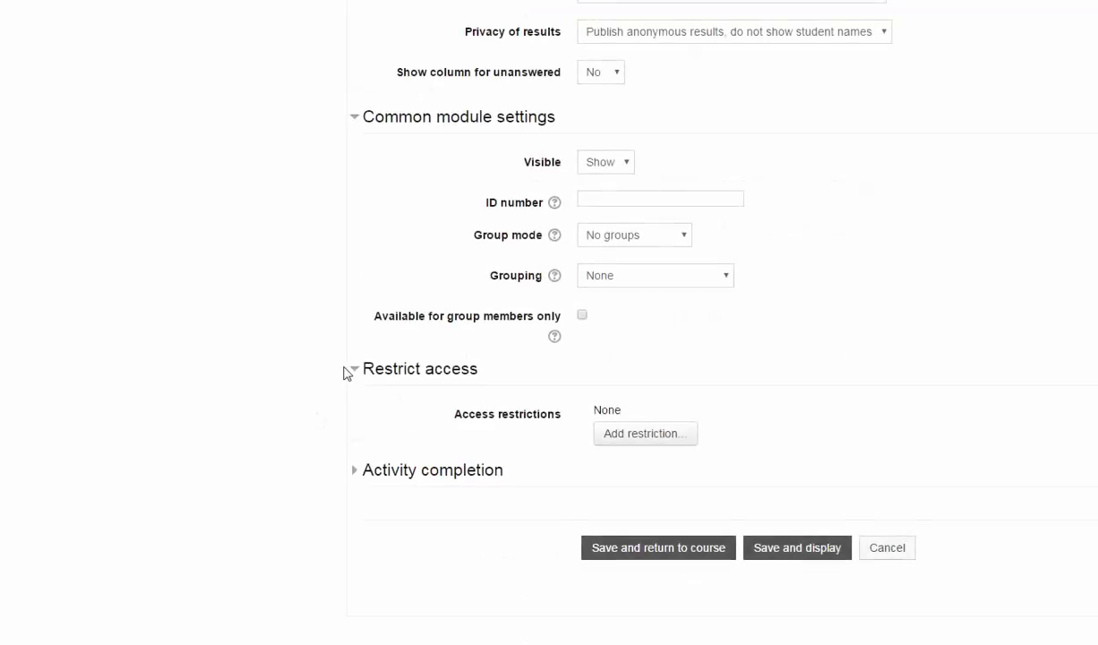
# Expand Activity completion and review the completion tracking choices, keeping "Students can manually mark the activity as completed".
pyautogui.scroll(-1, 348, 372)
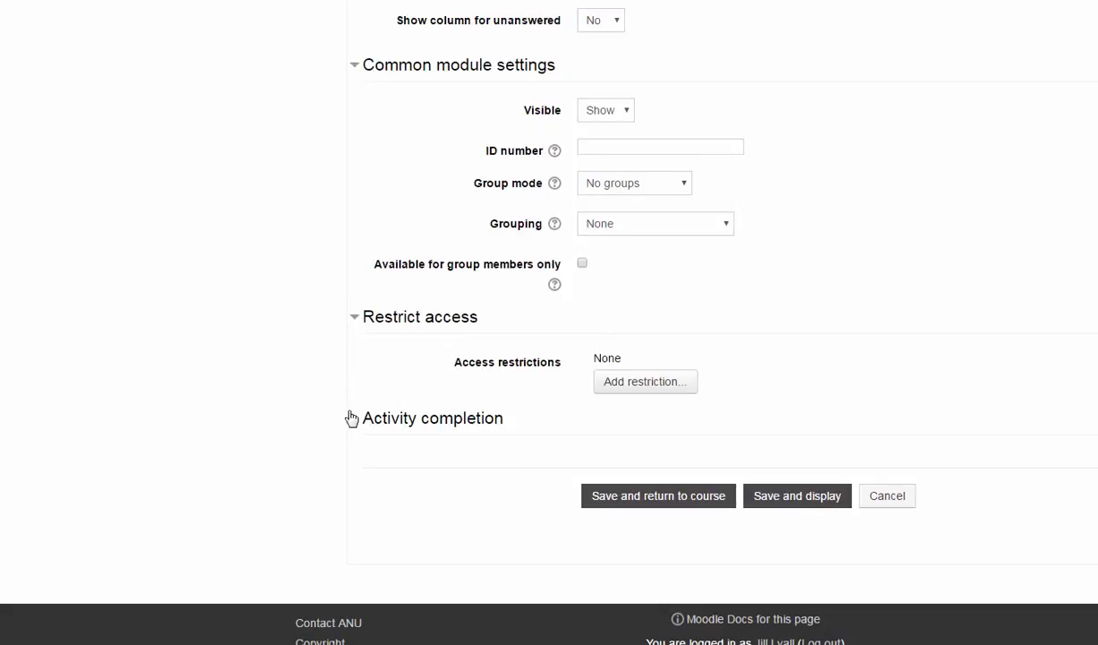
pyautogui.click(351, 418)
pyautogui.scroll(-3, 375, 360)
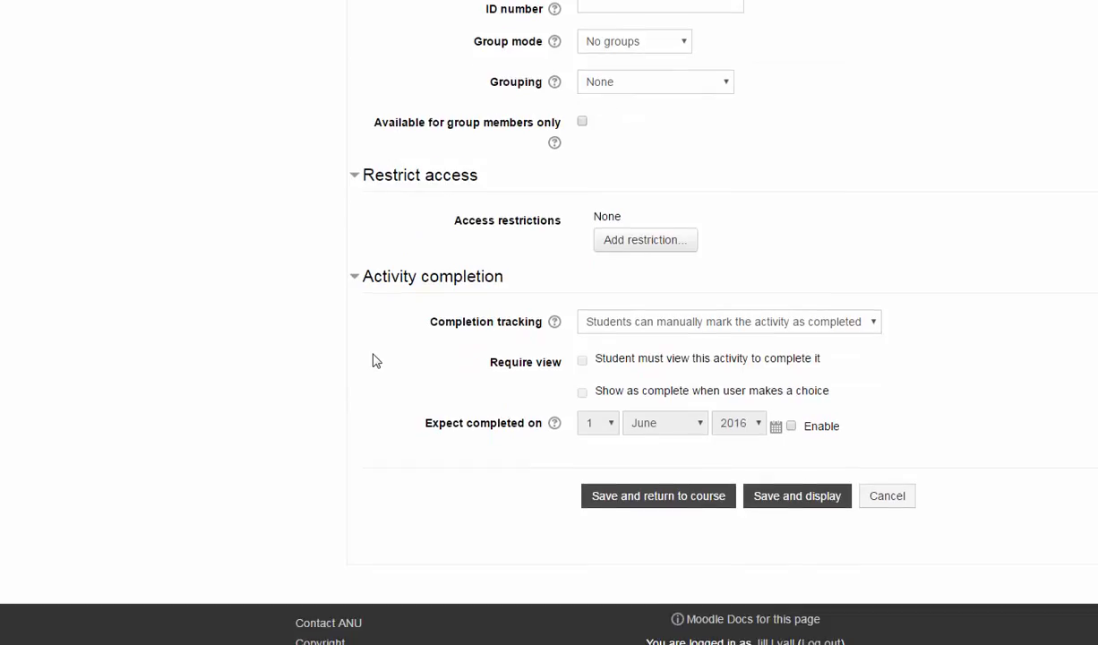
pyautogui.click(873, 322)
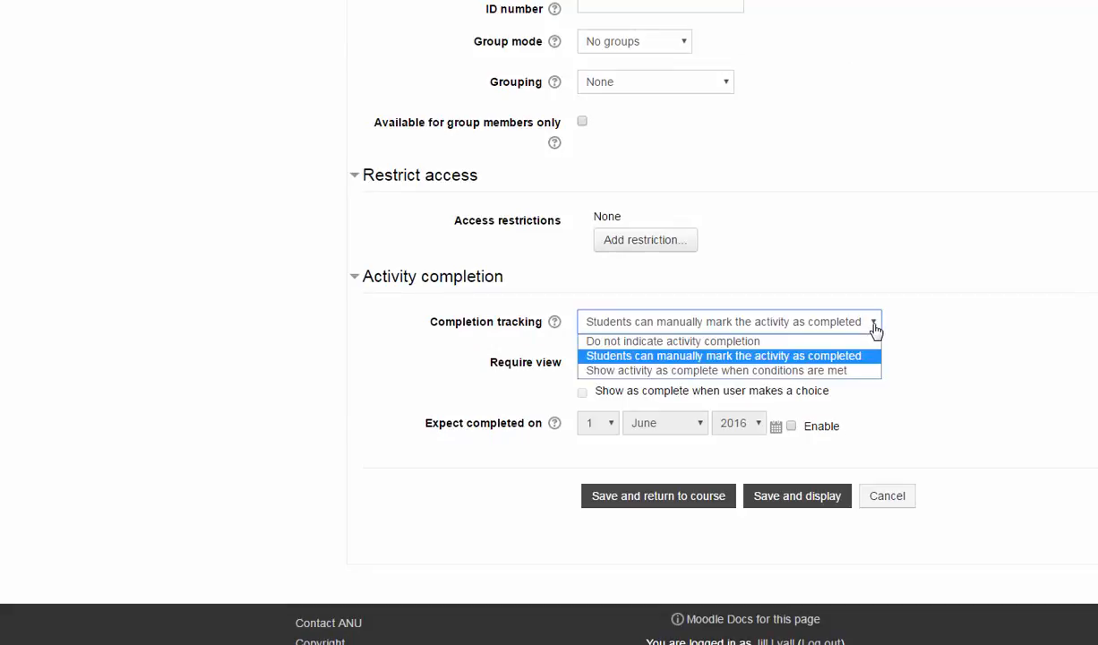
pyautogui.click(876, 328)
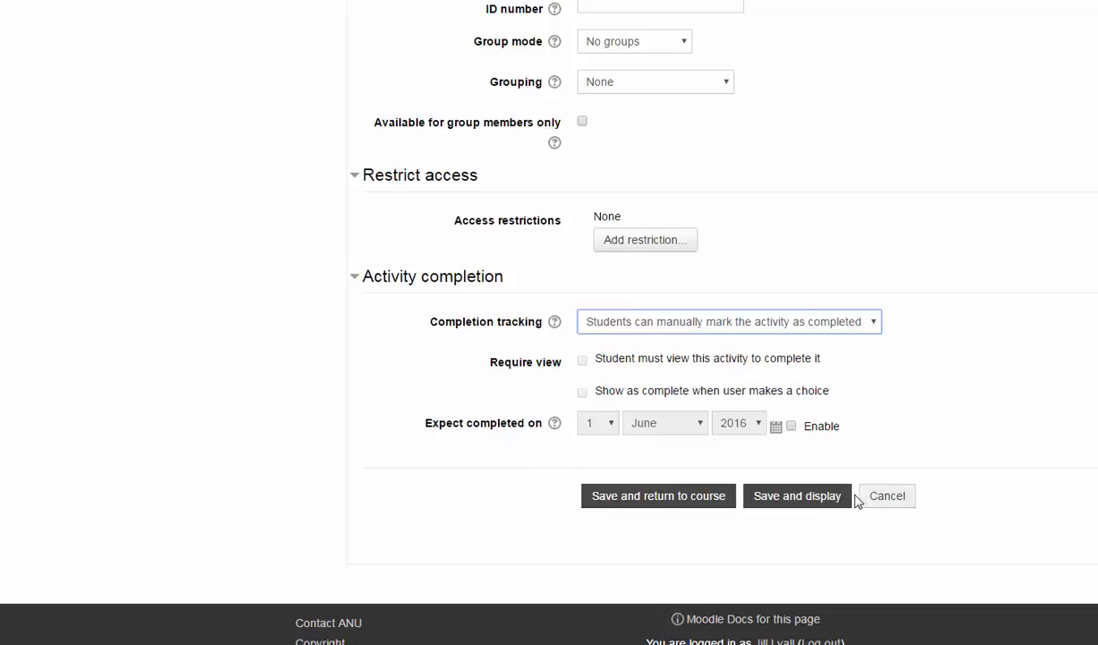
# Save the new Choice activity and return to the course.
pyautogui.click(680, 500)
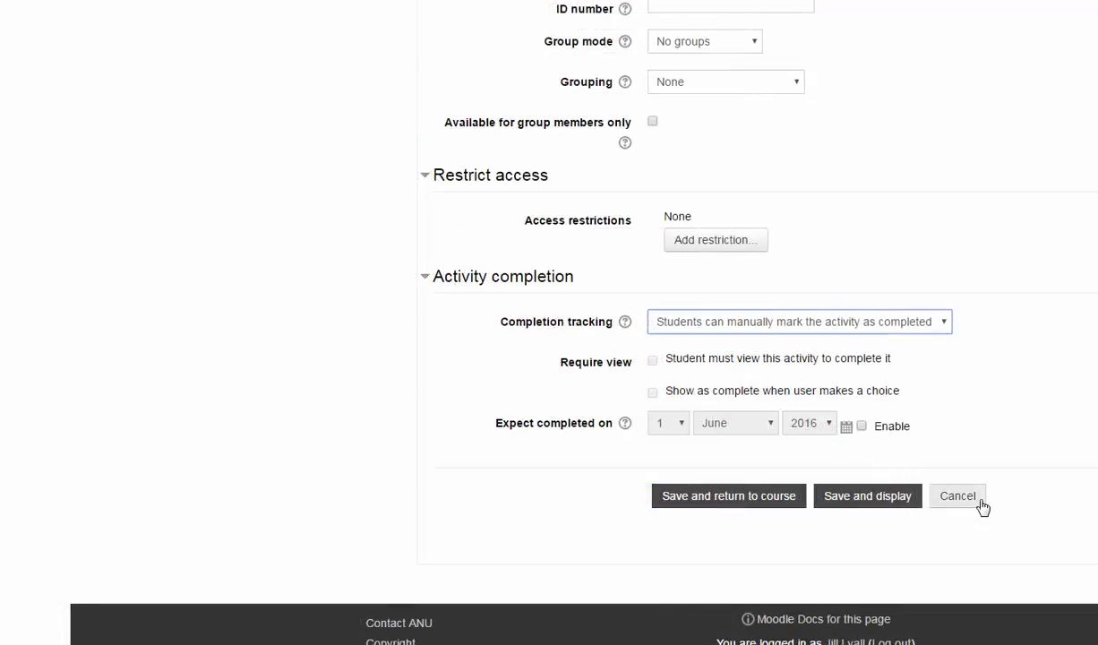
pyautogui.click(754, 500)
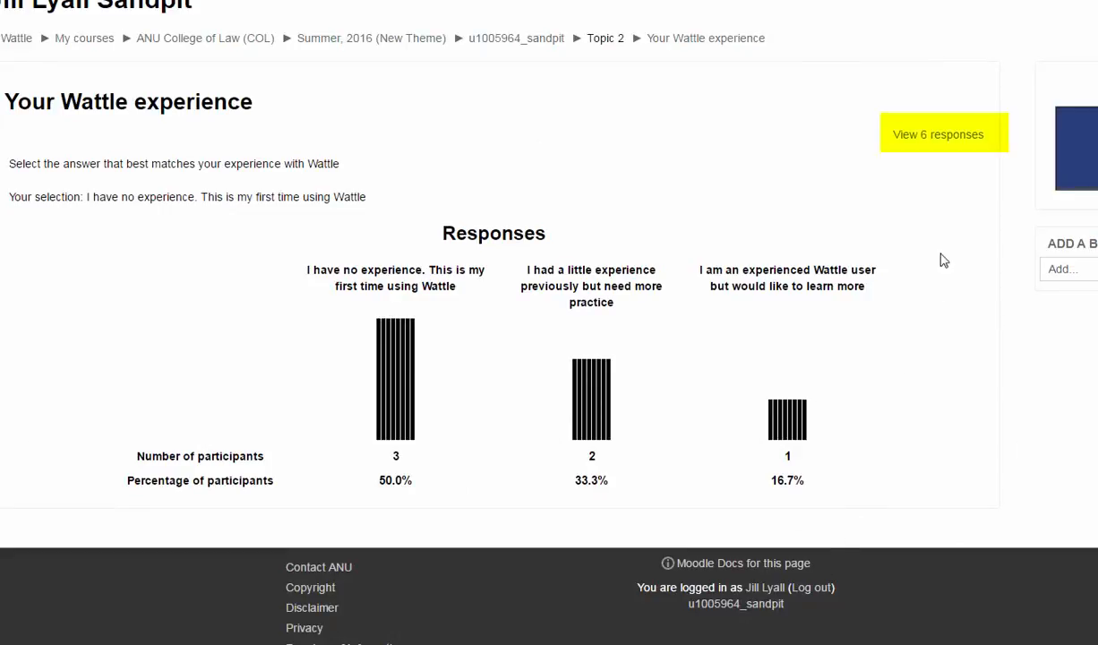
# Open the detailed list of participants' responses for the "Your Wattle experience" choice.
pyautogui.click(937, 139)
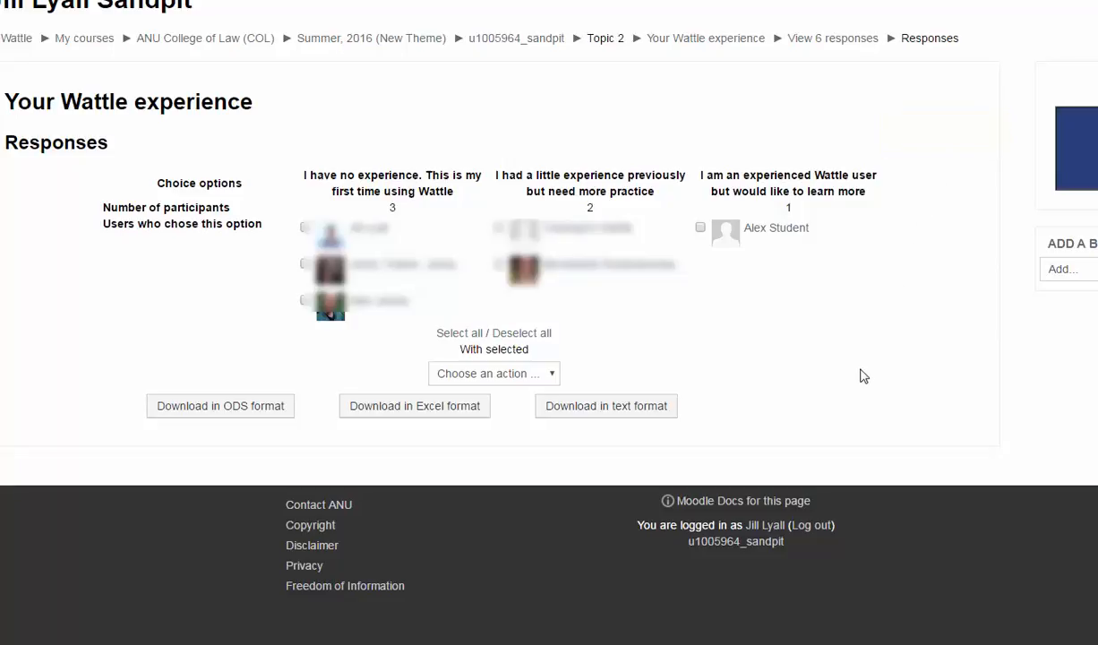